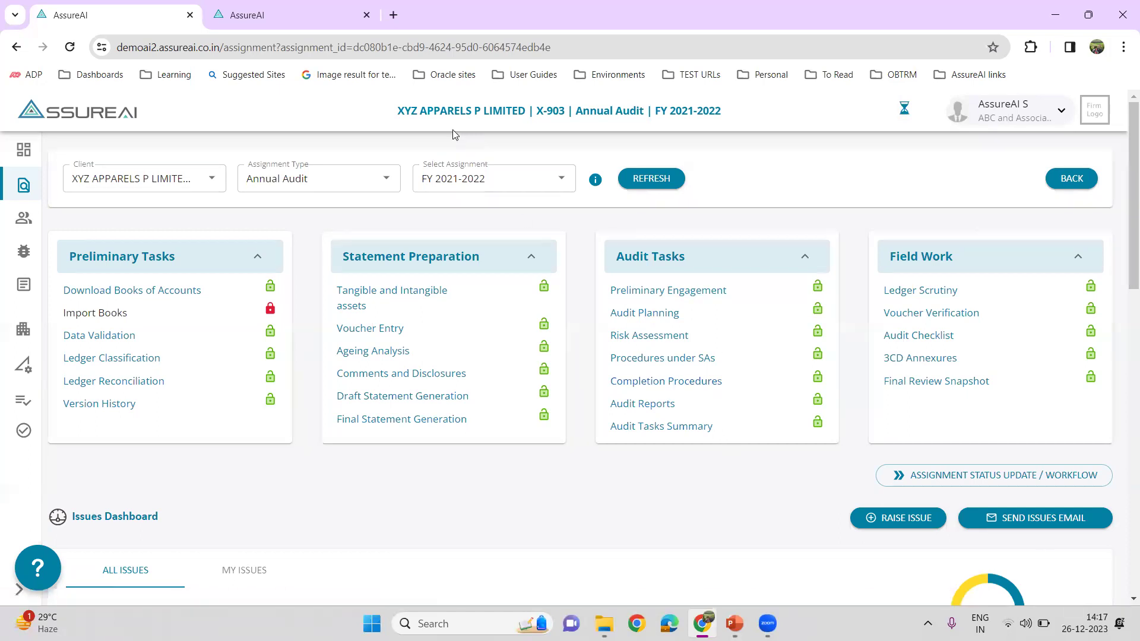
- Open the 3CD Annexures and confirm that Form 3CD applicability is Yes
{"action": "left_click", "coordinate": [919, 359]}
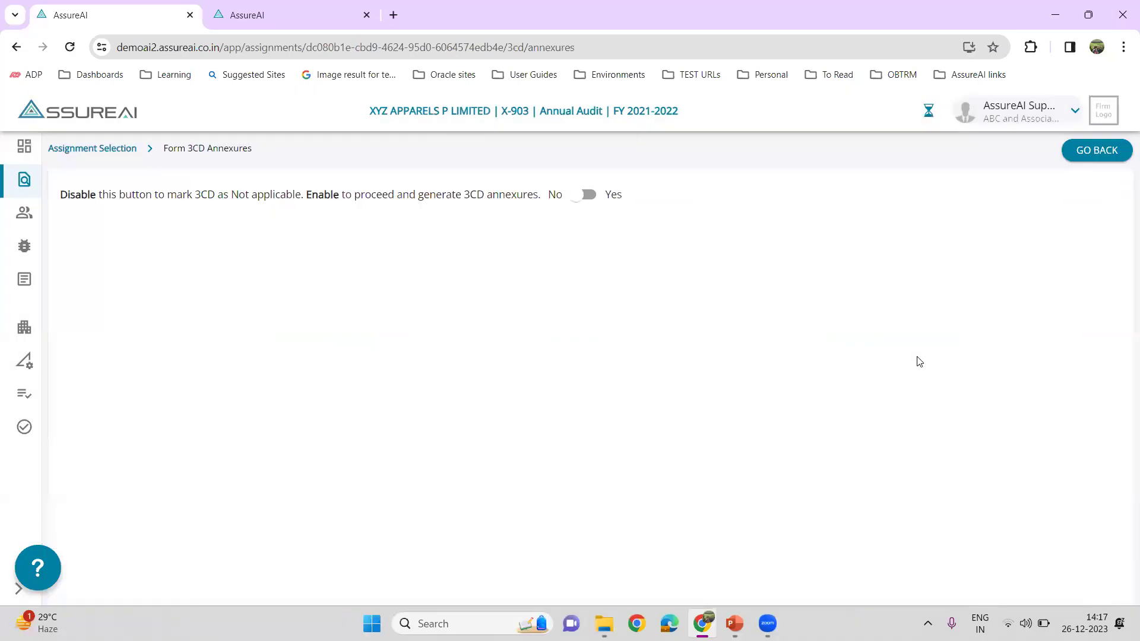
{"action": "left_click", "coordinate": [590, 196]}
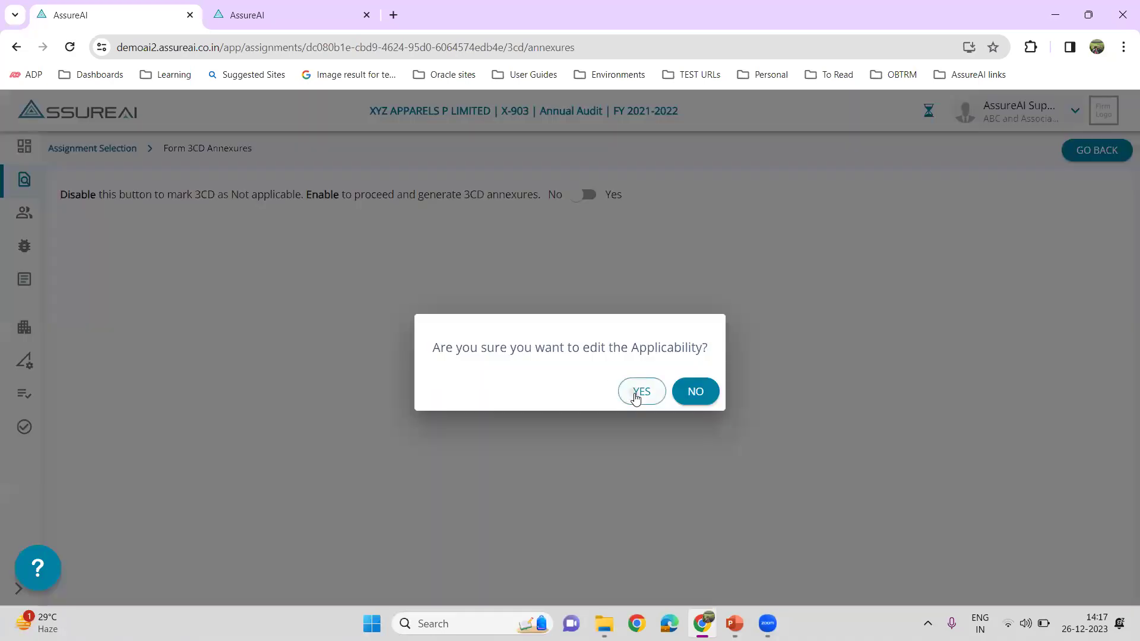
{"action": "left_click", "coordinate": [634, 393]}
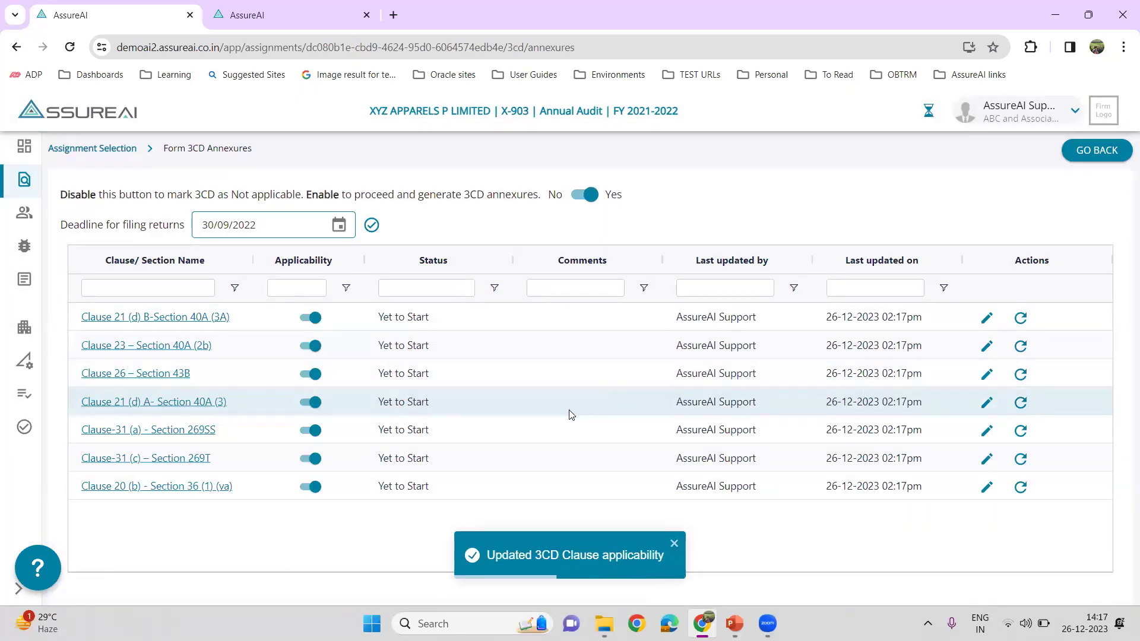
- Open Clause 23 – Section 40A(2b) and read its related-party guidance notes, then close them
{"action": "left_click", "coordinate": [164, 350]}
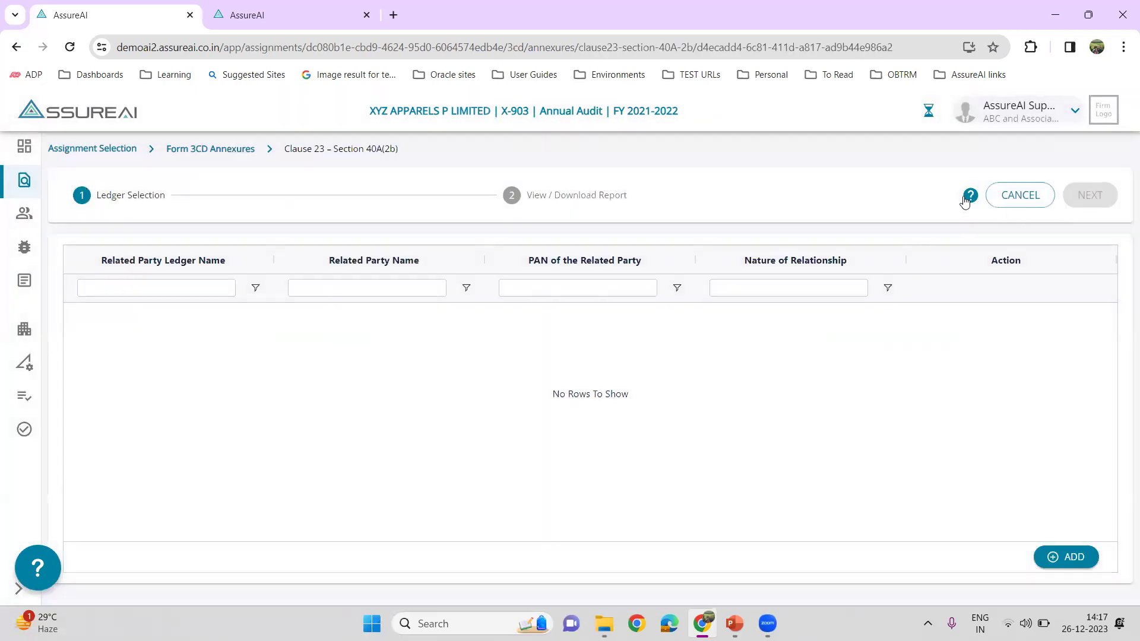
{"action": "left_click", "coordinate": [968, 199]}
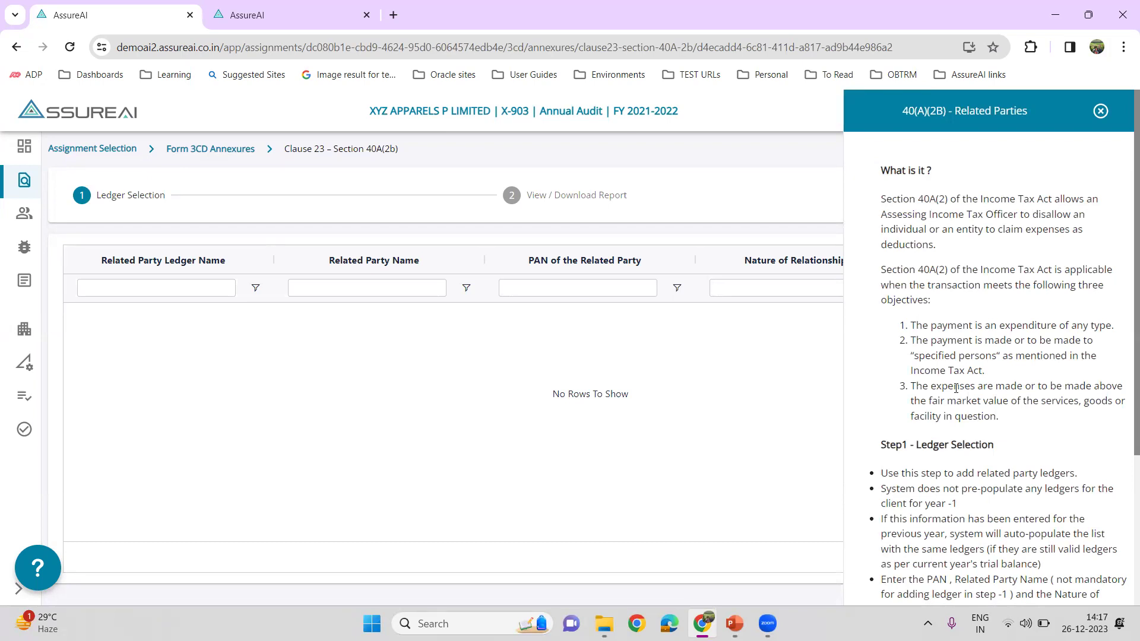
{"action": "scroll", "coordinate": [956, 392], "scroll_direction": "down", "scroll_amount": 3}
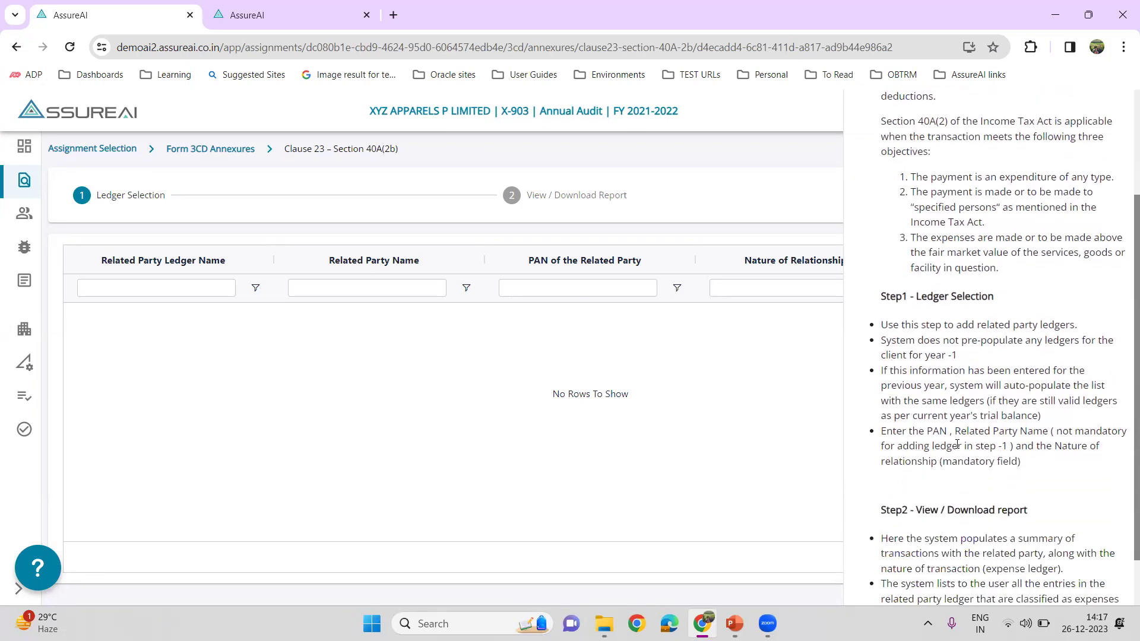
{"action": "scroll", "coordinate": [958, 444], "scroll_direction": "down", "scroll_amount": 1}
{"action": "left_click_drag", "start_coordinate": [882, 548], "coordinate": [1009, 544]}
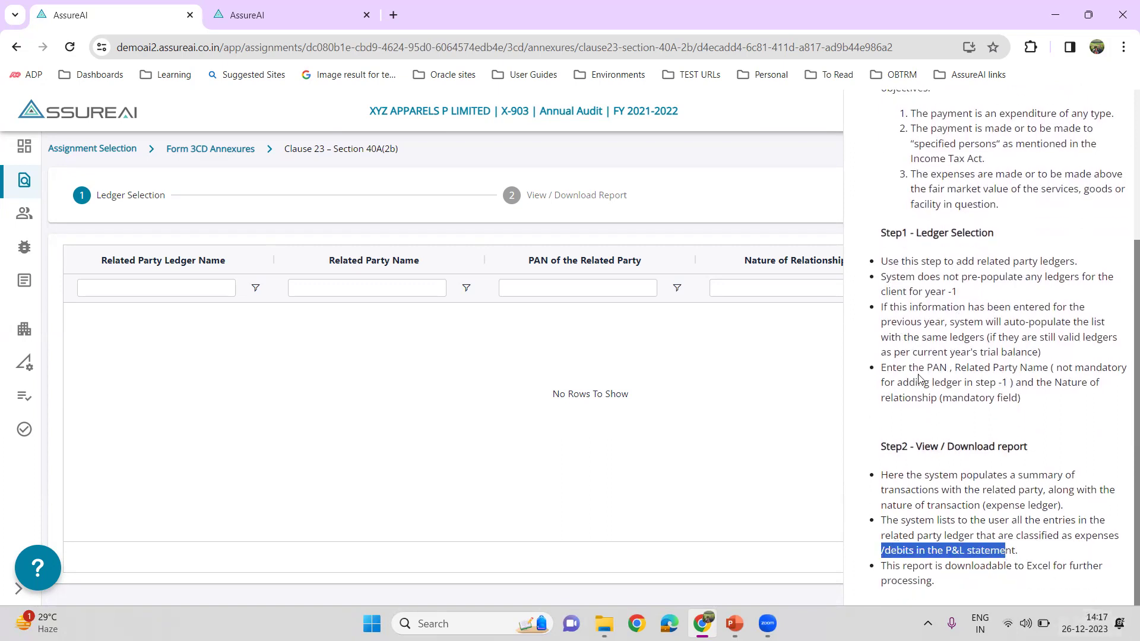
{"action": "scroll", "coordinate": [1019, 430], "scroll_direction": "up", "scroll_amount": 3}
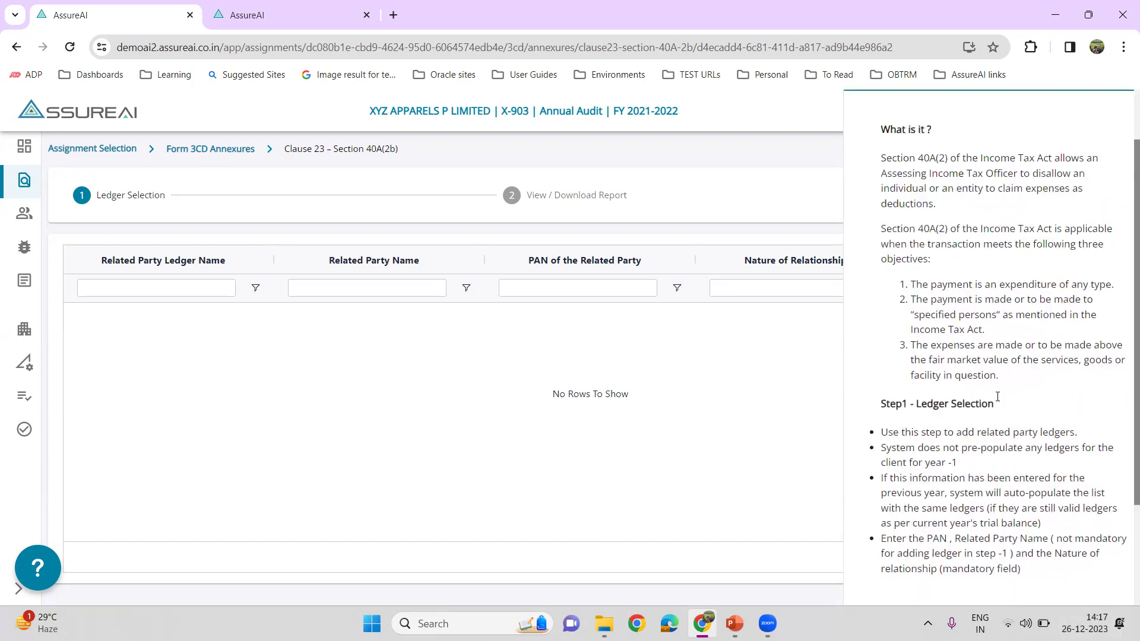
{"action": "left_click", "coordinate": [1100, 112]}
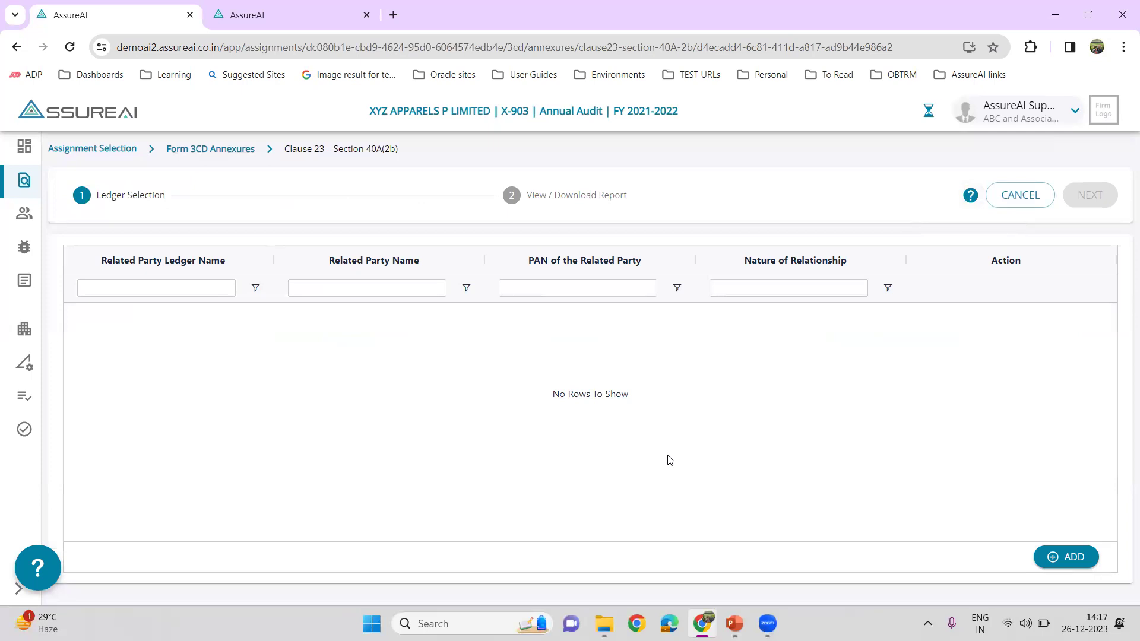
- Save a related-party row for ledger Devashi Polytex And Company with the party's name, PAN and relationship Director
{"action": "left_click", "coordinate": [1052, 559]}
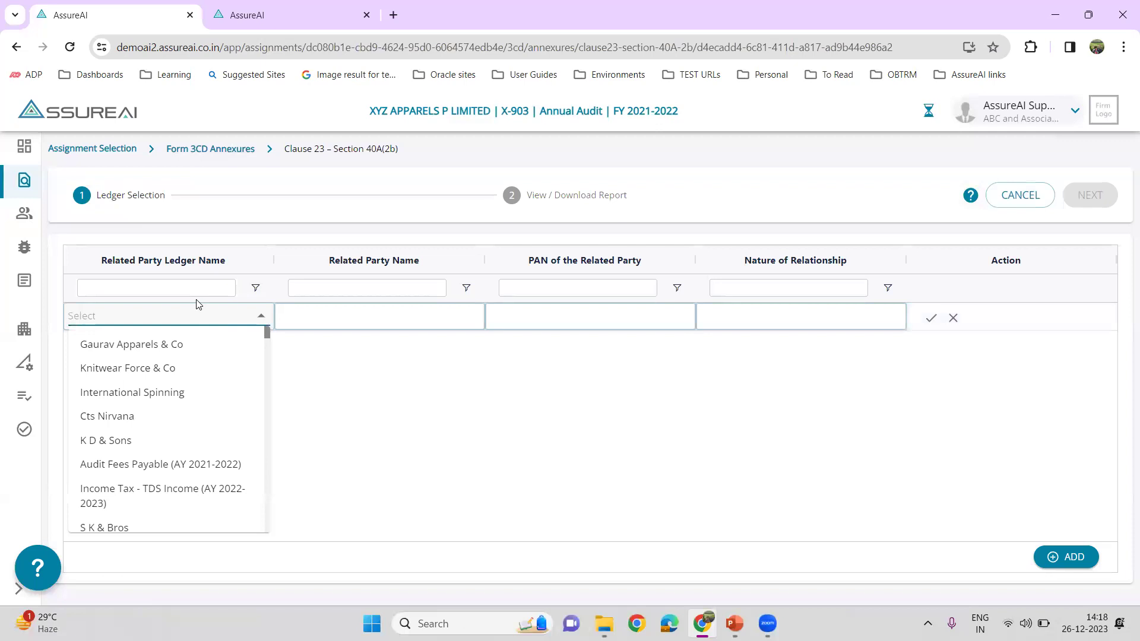
{"action": "type", "text": "ev"}
{"action": "key", "text": "BackSpace"}
{"action": "key", "text": "BackSpace"}
{"action": "type", "text": "dev"}
{"action": "left_click", "coordinate": [207, 367]}
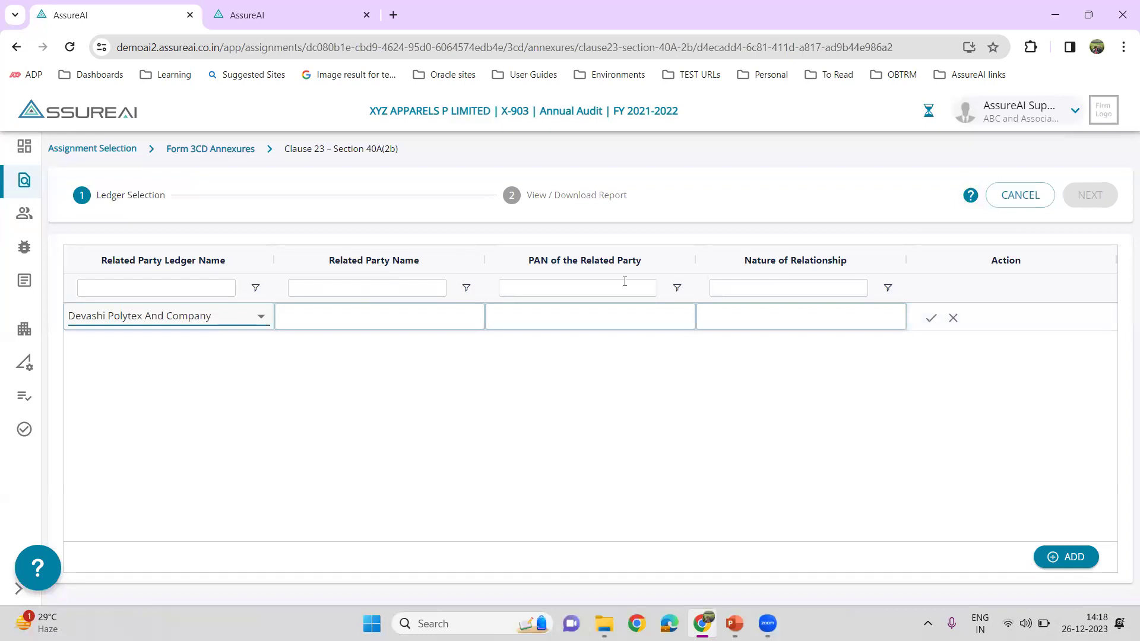
{"action": "left_click", "coordinate": [374, 316]}
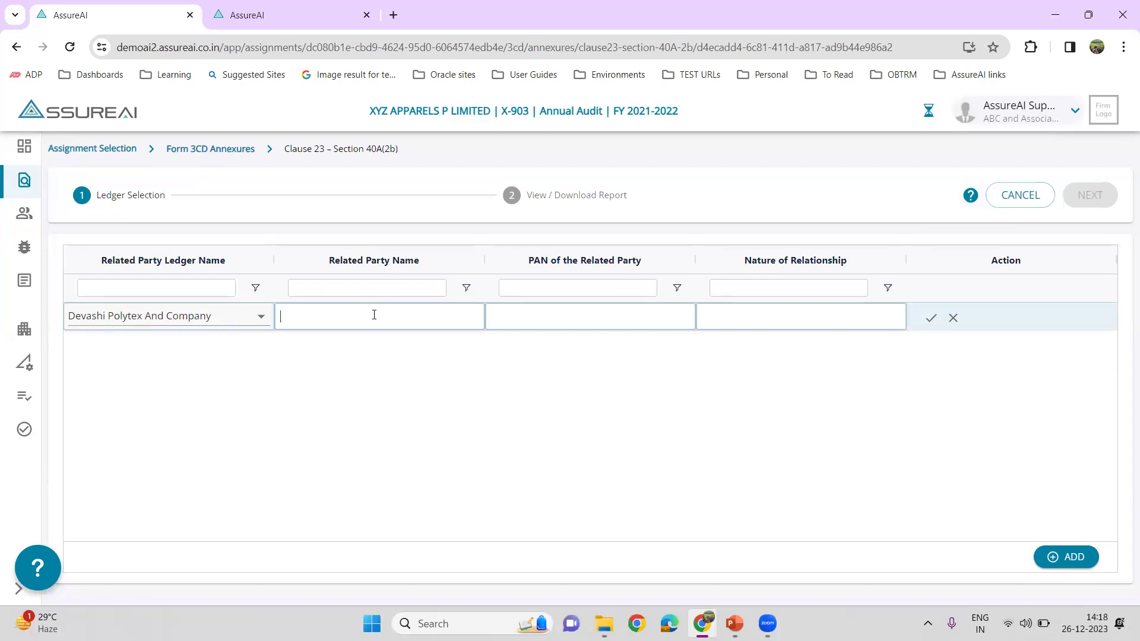
{"action": "type", "text": "Deva"}
{"action": "type", "text": "sh"}
{"action": "key", "text": "Tab"}
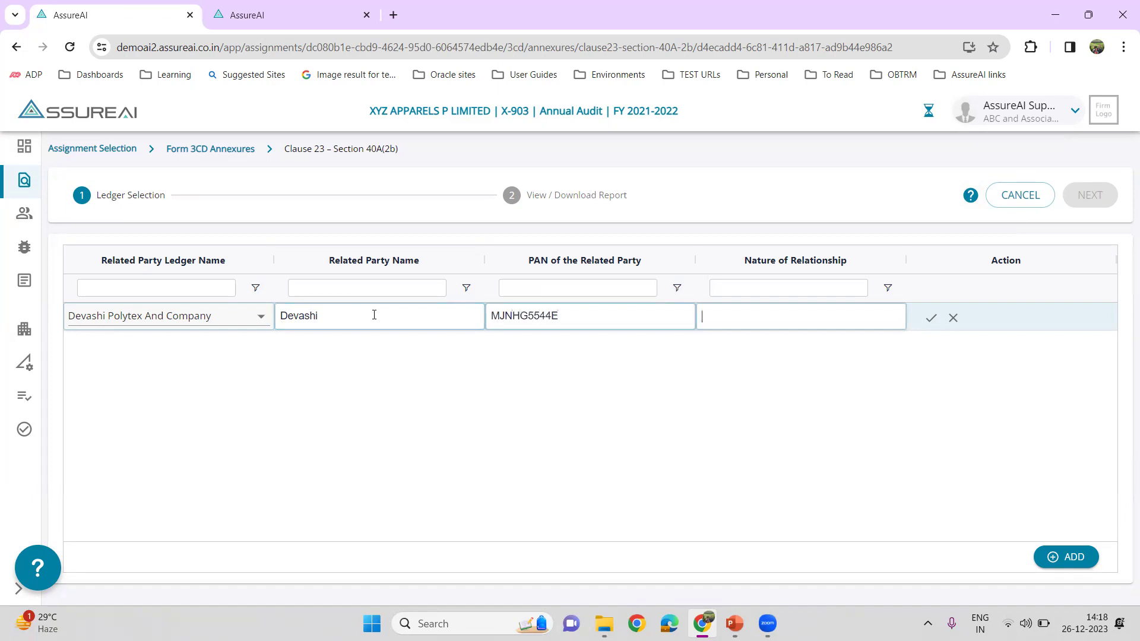
{"action": "type", "text": "Director"}
{"action": "left_click", "coordinate": [931, 318]}
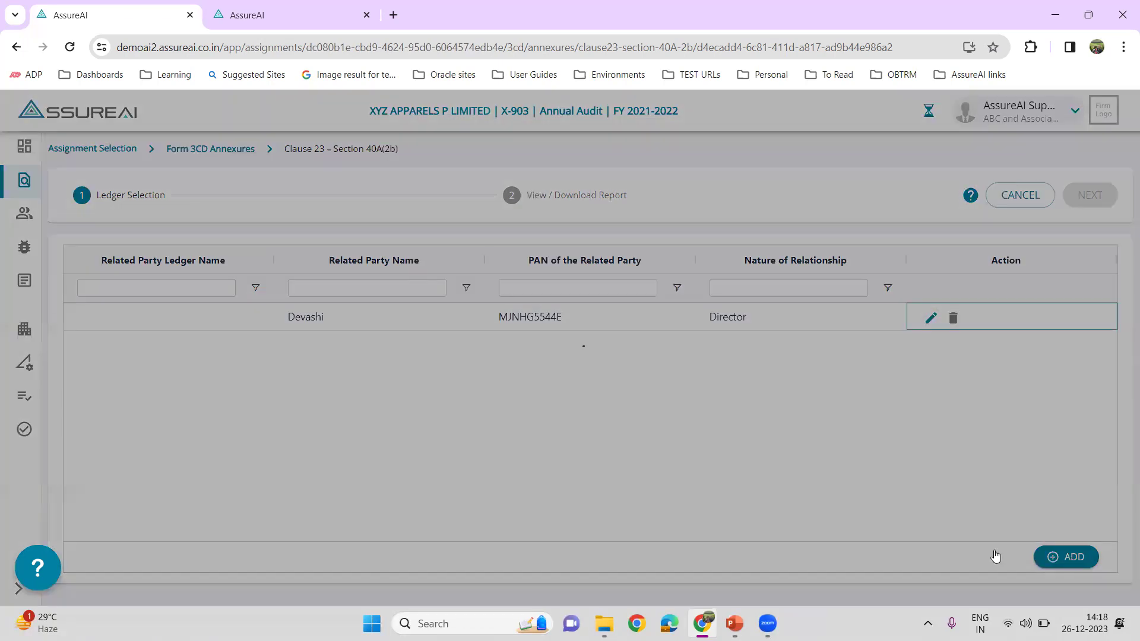
- Save a row for ledger Eastern Trading with party ABC, its PAN and relationship Relative of Director
{"action": "left_click", "coordinate": [1066, 557]}
{"action": "left_click", "coordinate": [136, 313]}
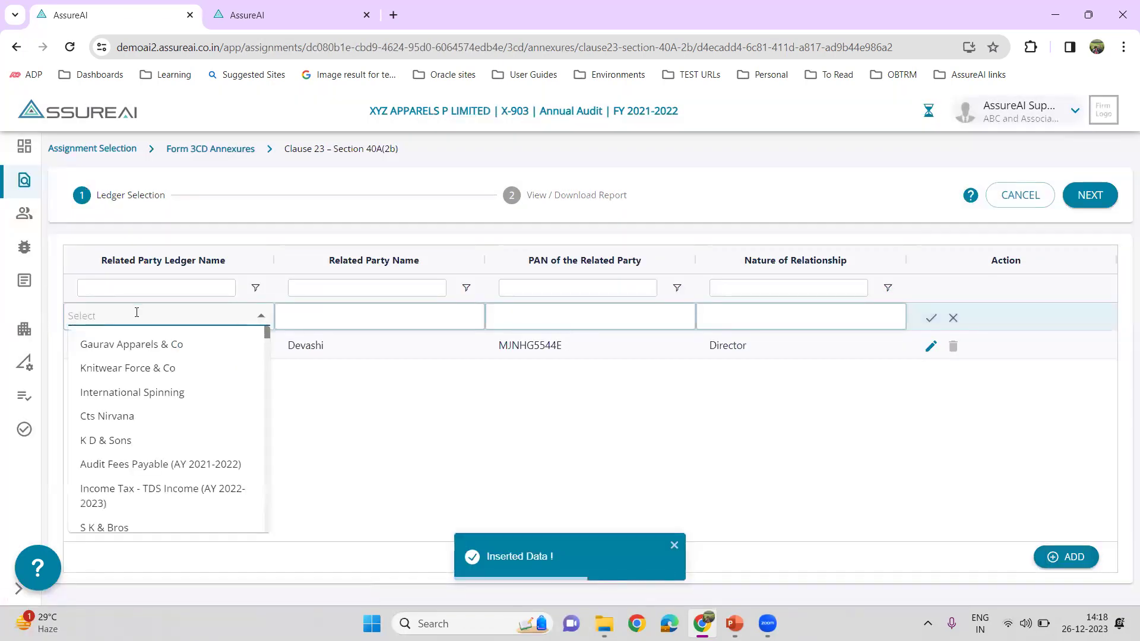
{"action": "type", "text": "eas"}
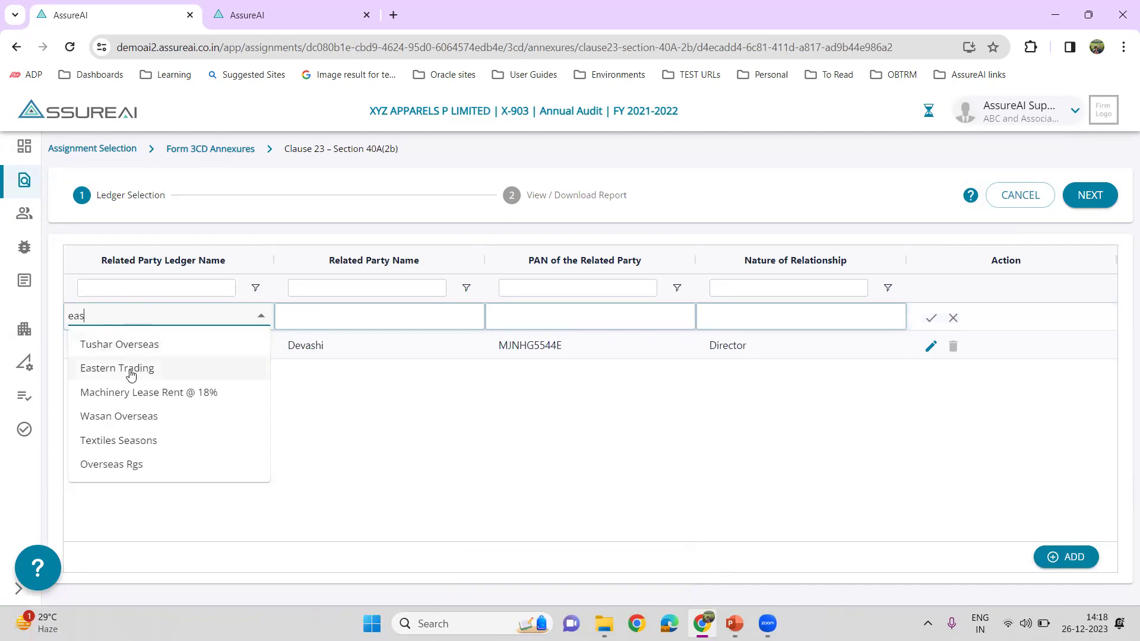
{"action": "left_click", "coordinate": [132, 368]}
{"action": "left_click", "coordinate": [303, 316]}
{"action": "type", "text": "ABC"}
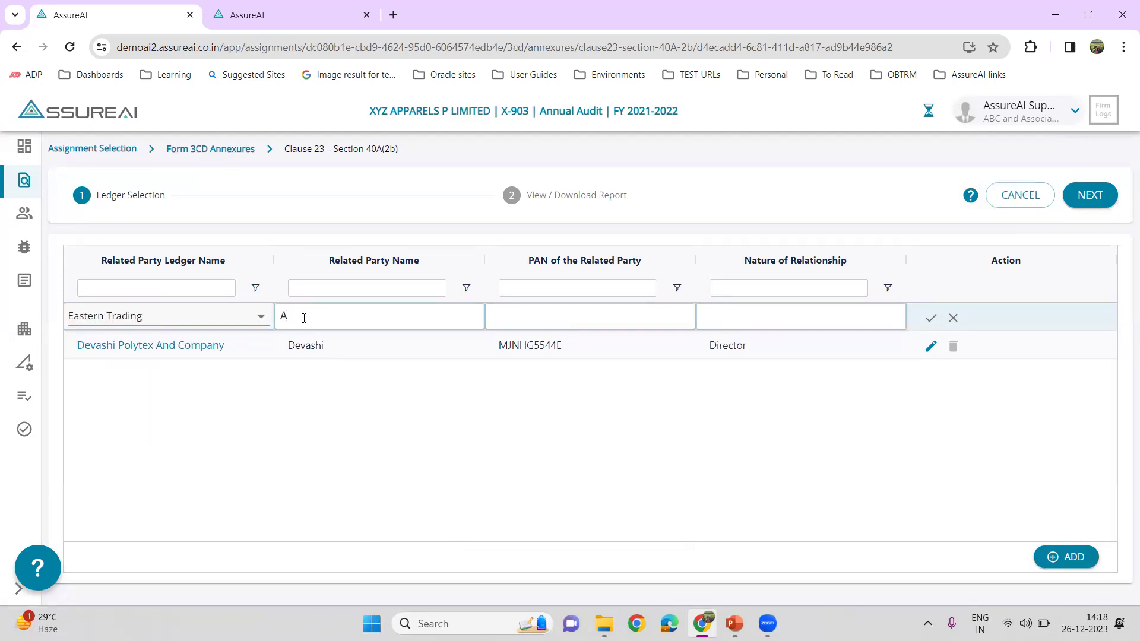
{"action": "left_click", "coordinate": [570, 312]}
{"action": "type", "text": "Relative of"}
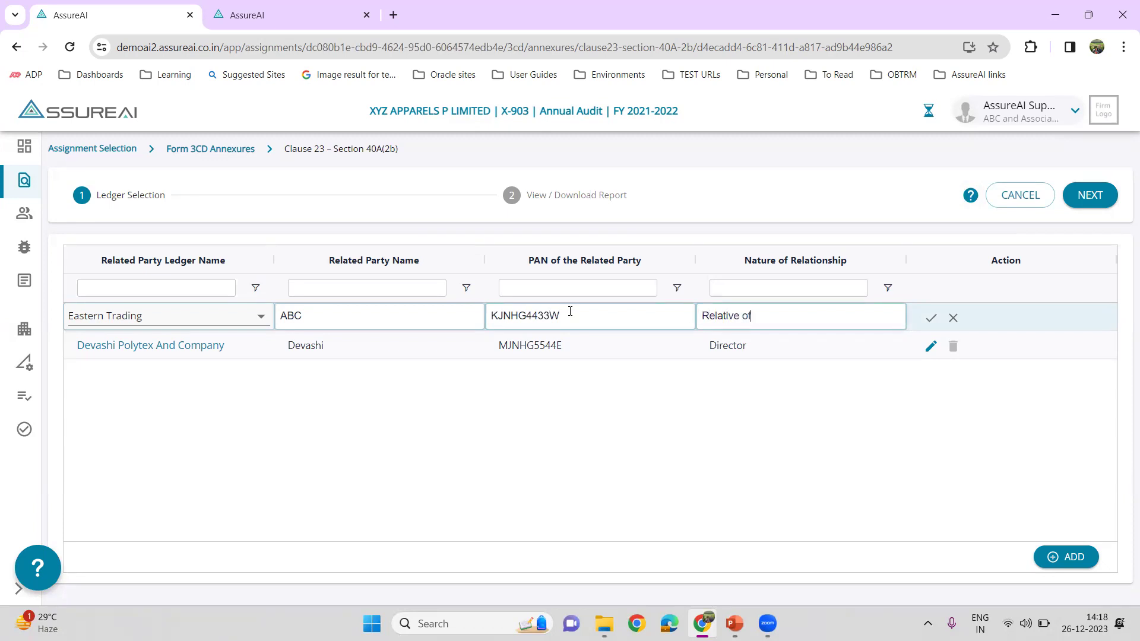
{"action": "type", "text": " Director"}
{"action": "left_click", "coordinate": [931, 318]}
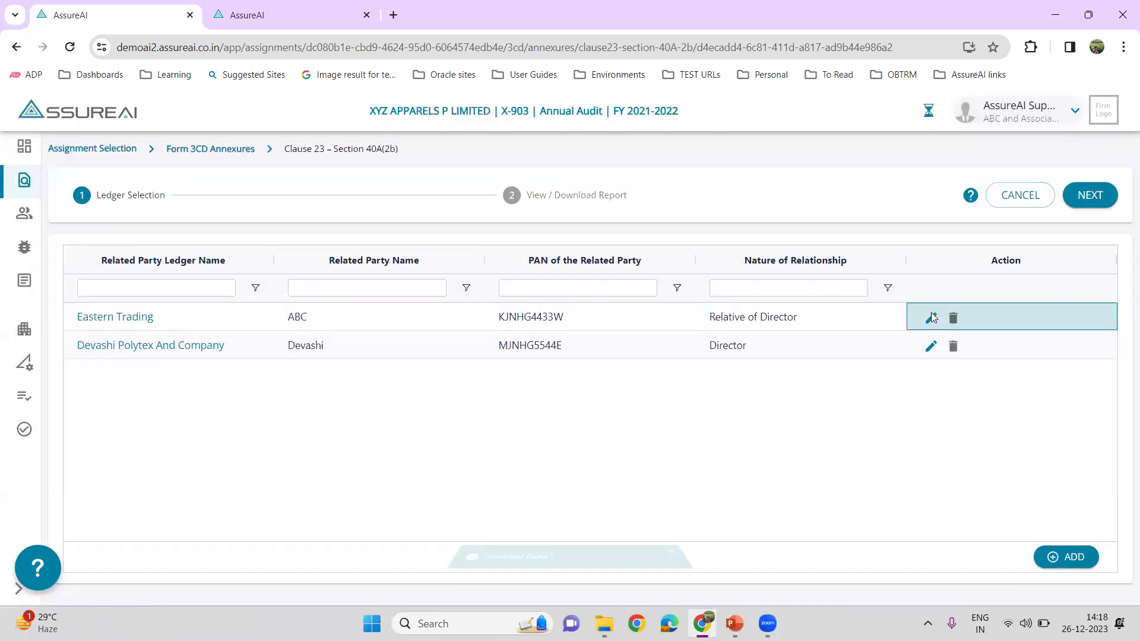
- Start a new row for ledger Ozel Clothing Private Limited with party name XYZ
{"action": "left_click", "coordinate": [1052, 557]}
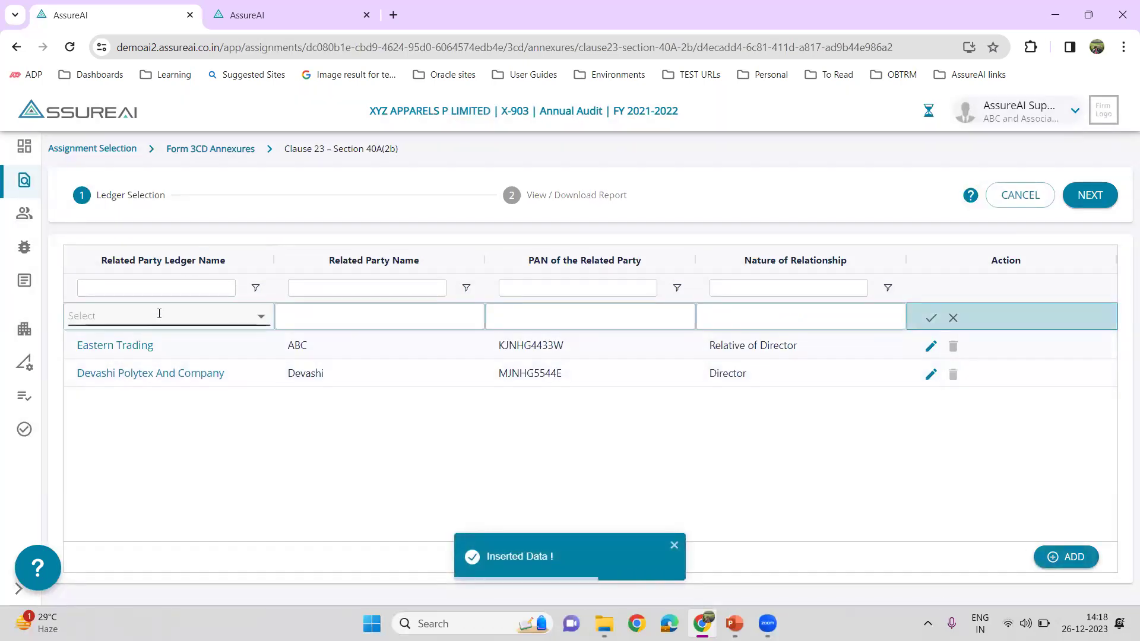
{"action": "left_click", "coordinate": [159, 314]}
{"action": "type", "text": "oz"}
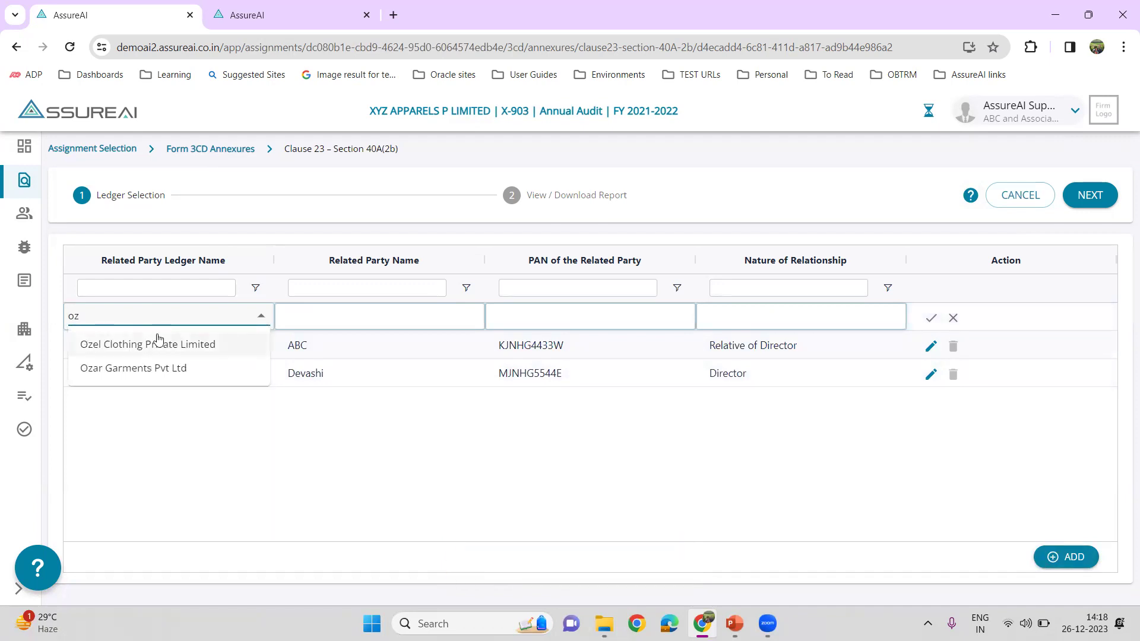
{"action": "left_click", "coordinate": [158, 345]}
{"action": "left_click", "coordinate": [352, 317]}
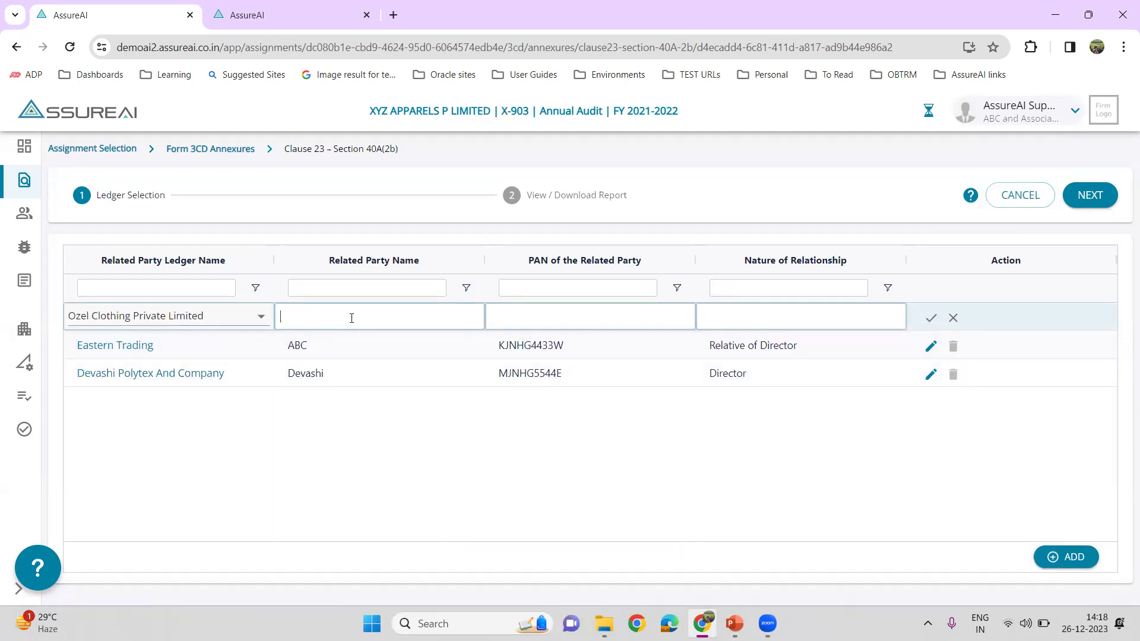
{"action": "type", "text": "XYZ"}
- Enter the party's PAN, removing a stray $, and relationship Director 2, then save the row
{"action": "key", "text": "Tab"}
{"action": "key", "text": "shift+Tab"}
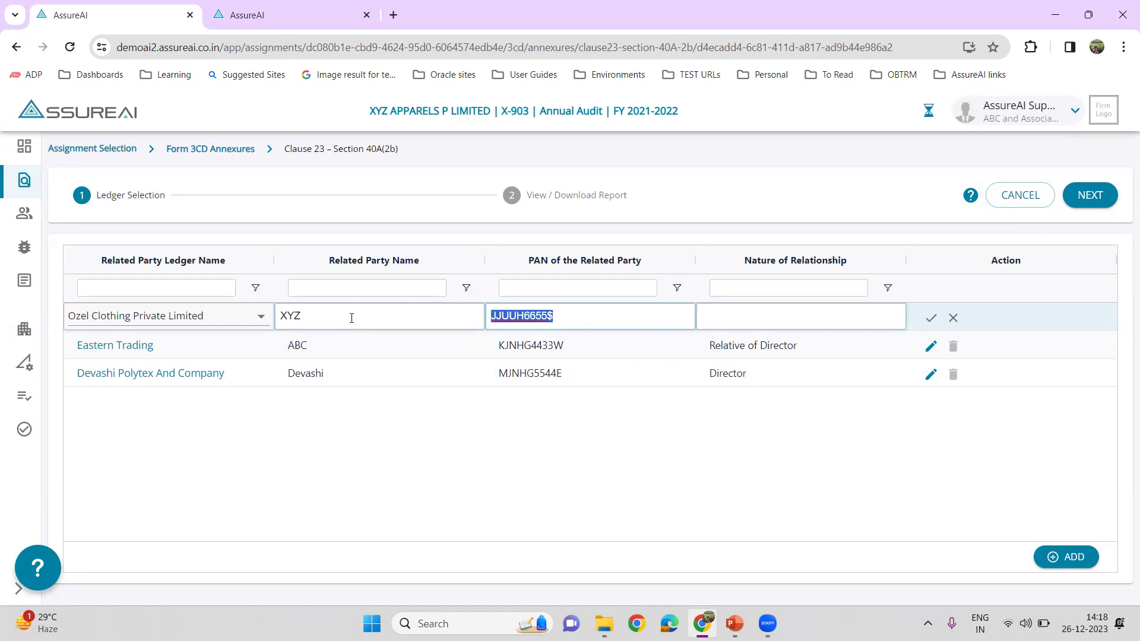
{"action": "key", "text": "End"}
{"action": "key", "text": "BackSpace"}
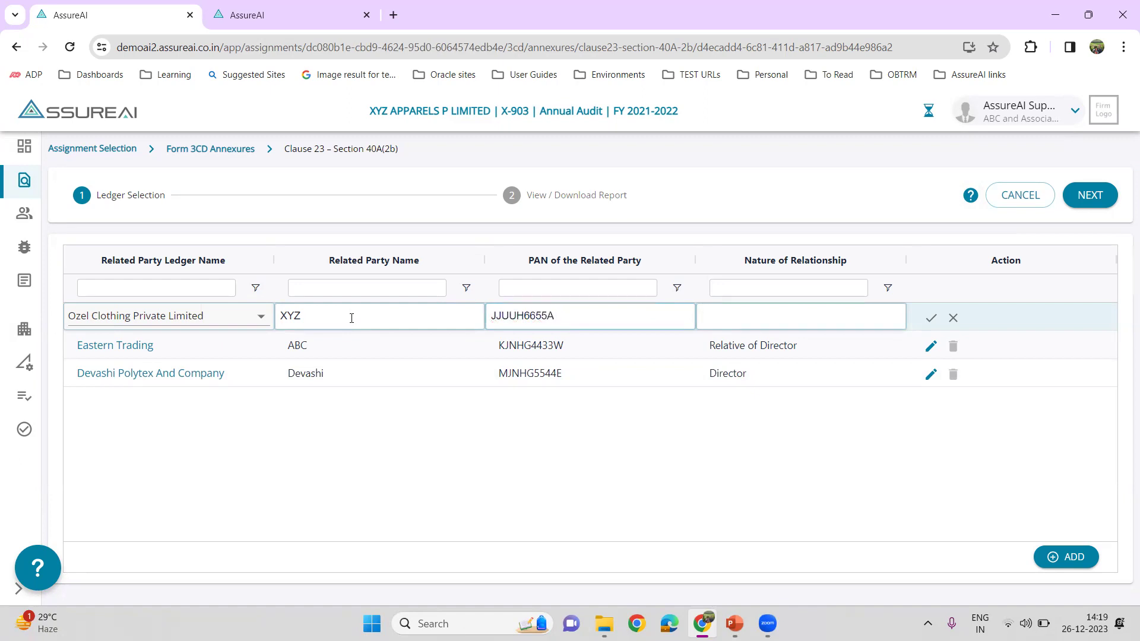
{"action": "type", "text": "Director"}
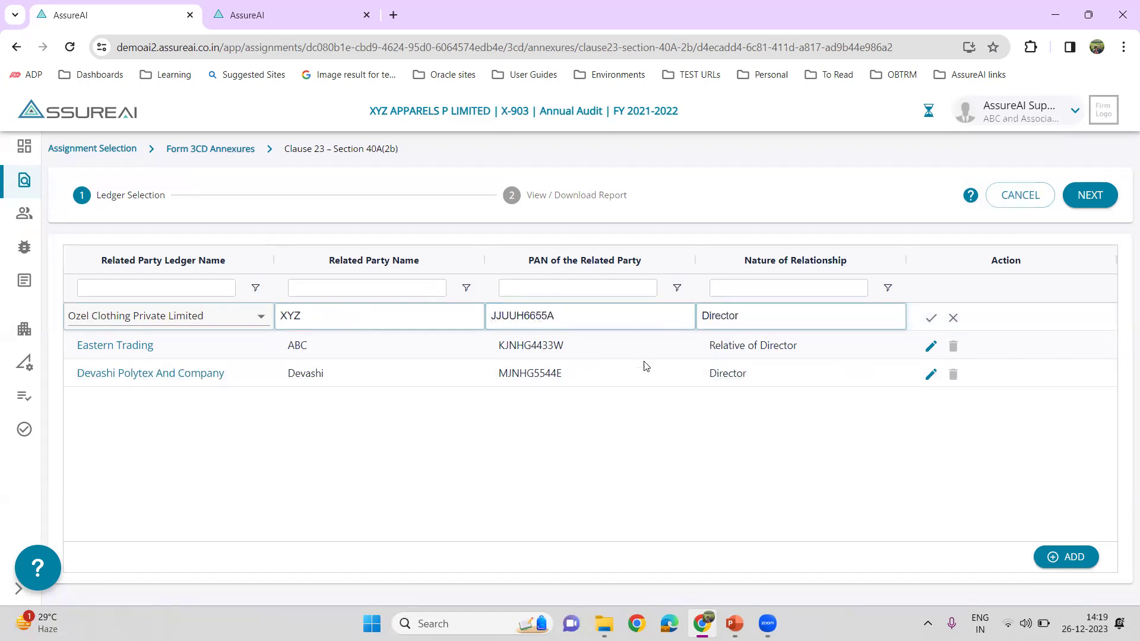
{"action": "type", "text": " 2"}
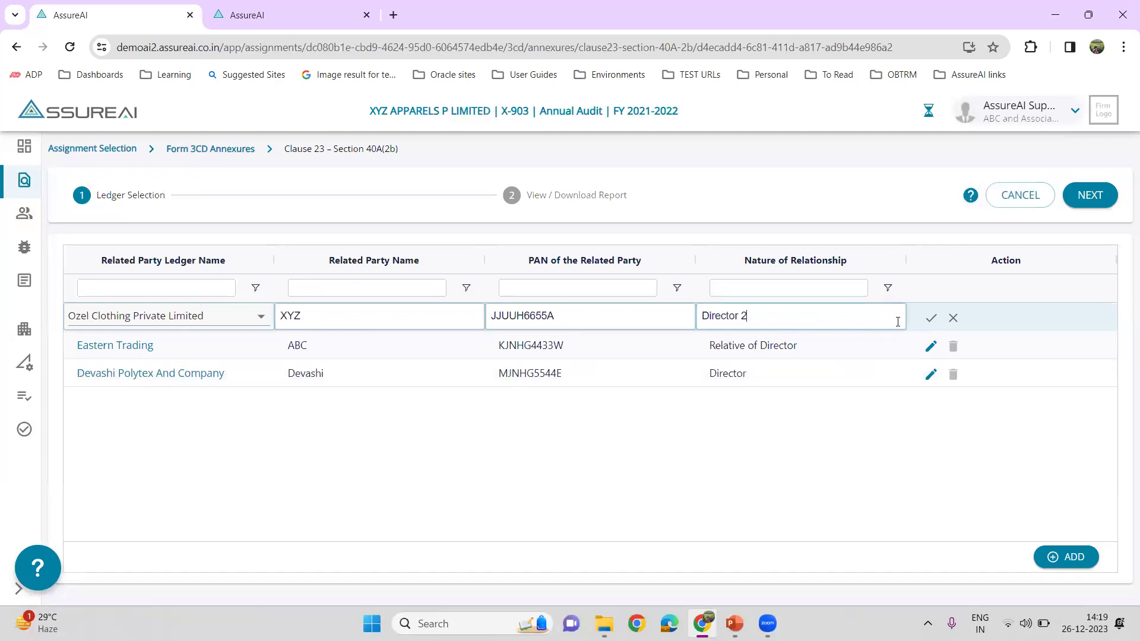
{"action": "left_click", "coordinate": [930, 319]}
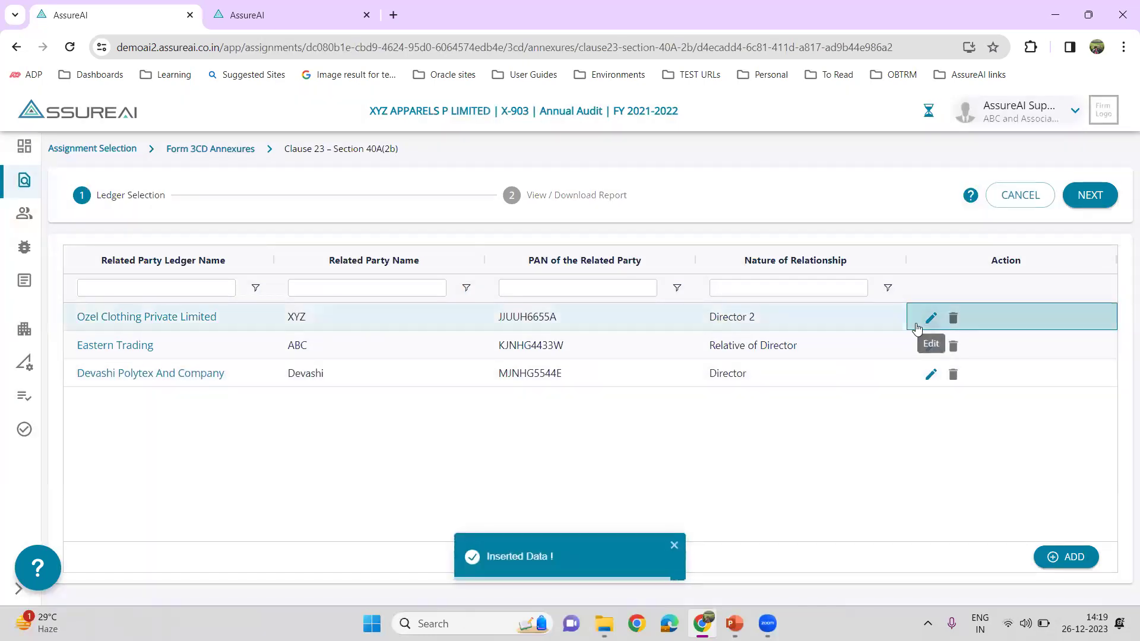
- Advance to View / Download Report and switch to the Devashi Polytex And Company ledger tab
{"action": "left_click", "coordinate": [1095, 196]}
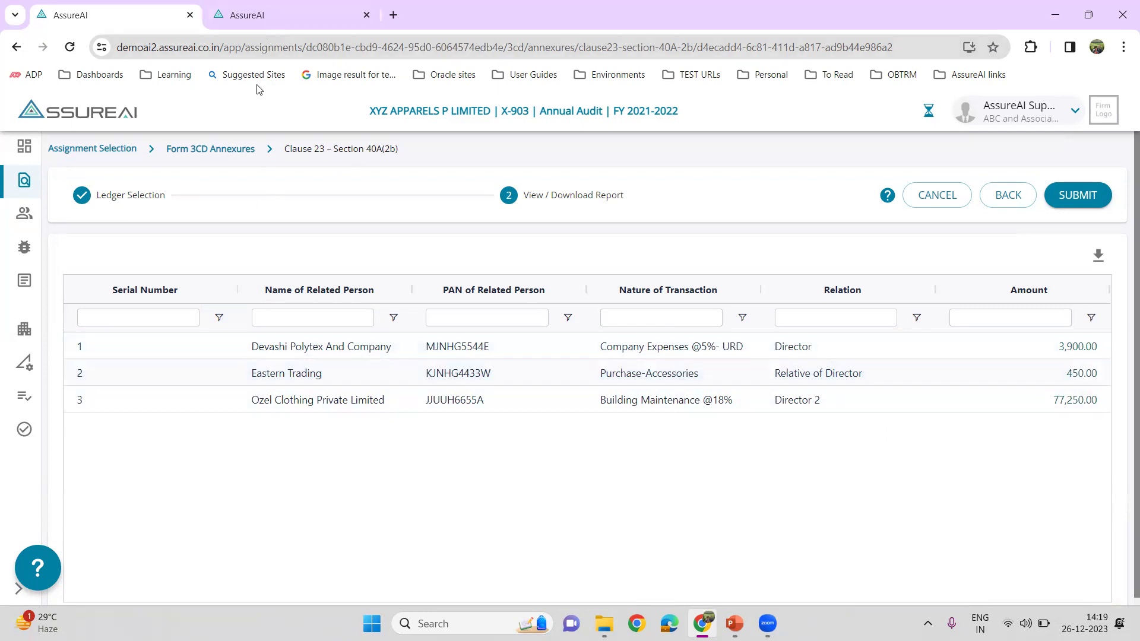
{"action": "left_click", "coordinate": [249, 23]}
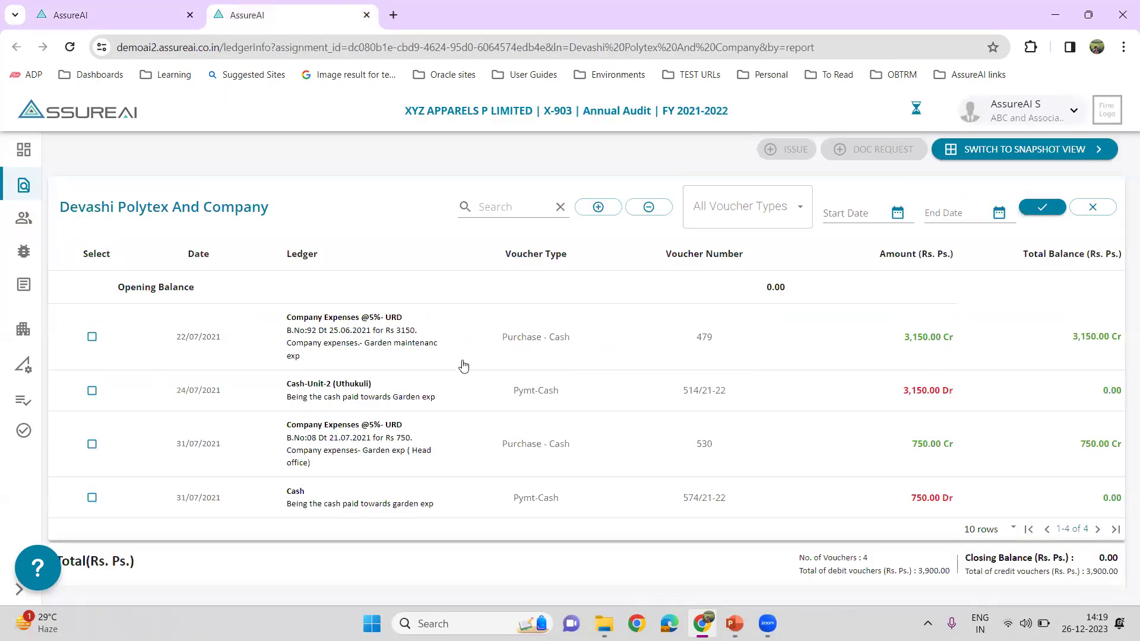
- Check the 3,150.00 and 750.00 ledger amounts, then return to the Clause 23 report tab
{"action": "left_click_drag", "start_coordinate": [900, 339], "coordinate": [944, 351]}
{"action": "left_click_drag", "start_coordinate": [911, 445], "coordinate": [937, 451]}
{"action": "left_click", "coordinate": [132, 18]}
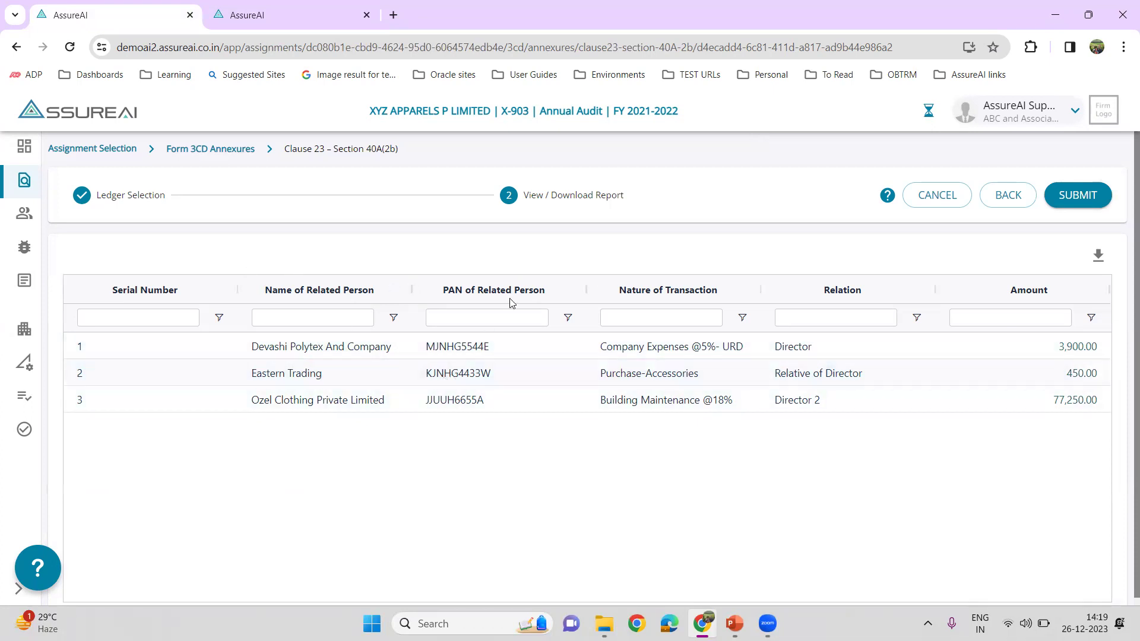
- Export the Clause 23 report to Excel and open the downloaded .xlsx file
{"action": "left_click", "coordinate": [1099, 260]}
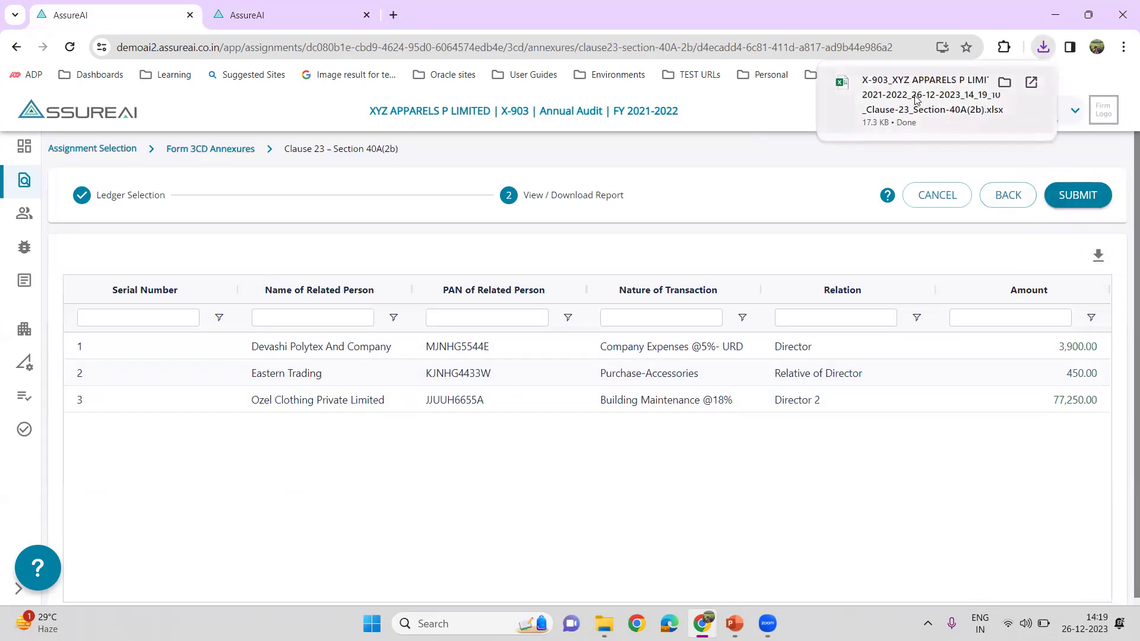
{"action": "left_click", "coordinate": [918, 98]}
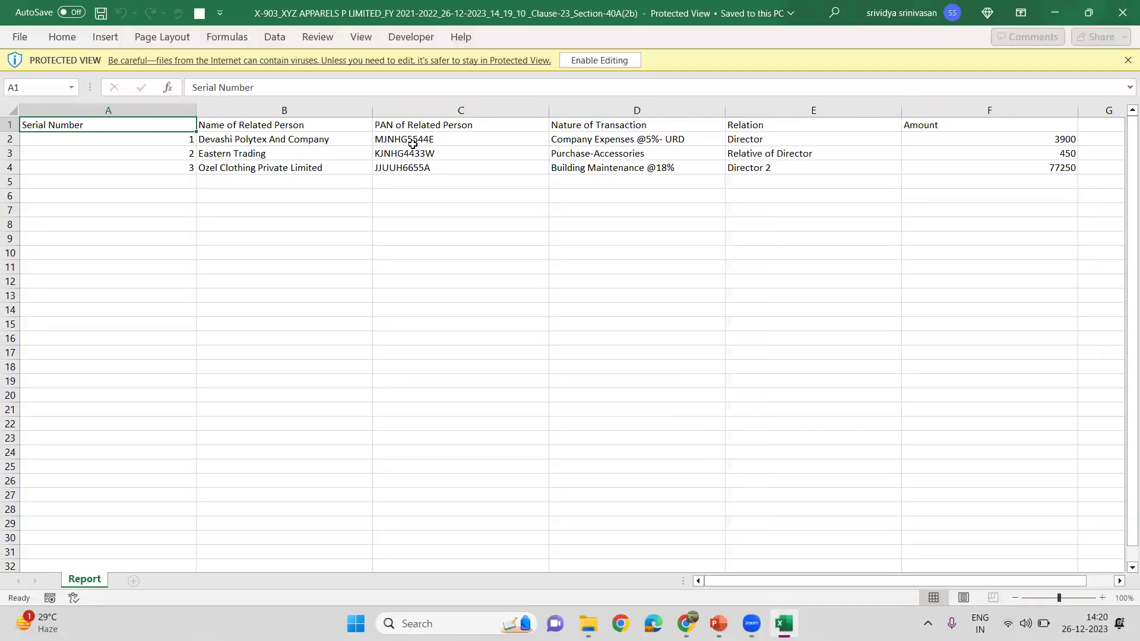
- Switch from the Excel report back to the AssureAI page in Chrome
{"action": "key", "text": "alt+Tab"}
- Submit the Clause 23 report and go back to the Form 3CD Annexures list
{"action": "left_click", "coordinate": [1090, 199]}
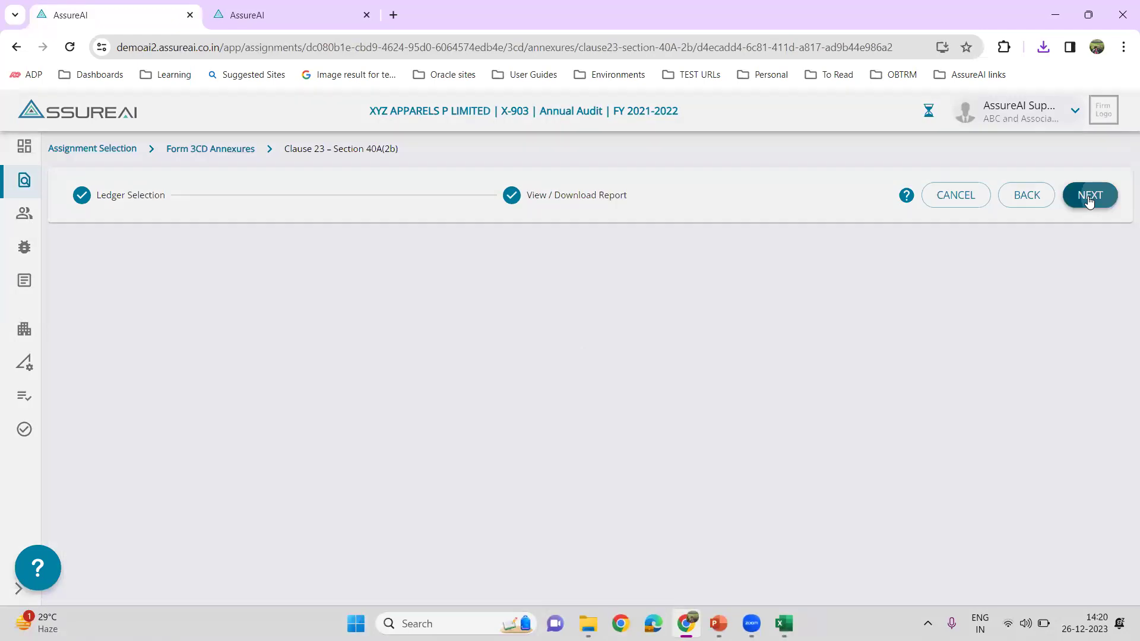
{"action": "left_click", "coordinate": [1089, 196]}
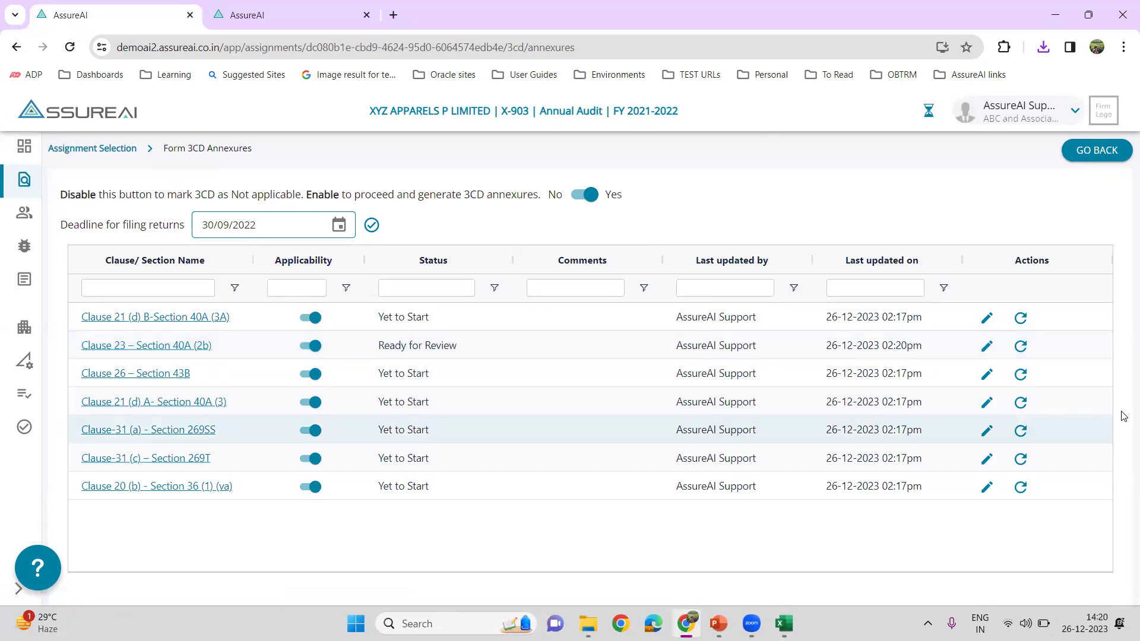
- Reset and confirm clearing Clause 23's saved ledgers, then reopen it to verify it's Yet to Start
{"action": "left_click", "coordinate": [1020, 350]}
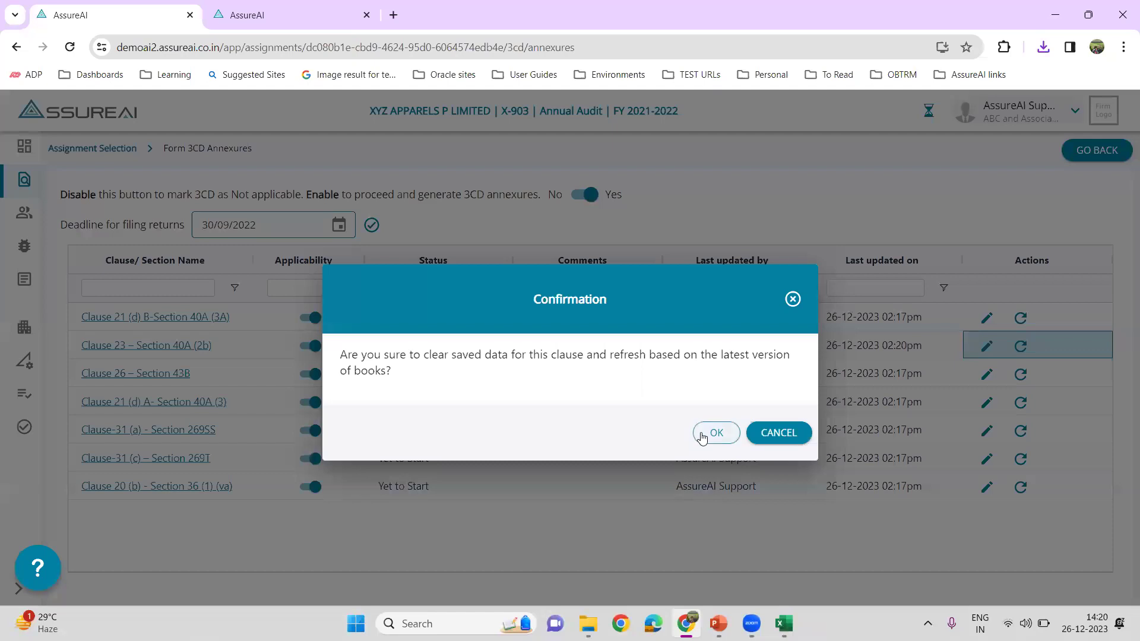
{"action": "left_click", "coordinate": [704, 436]}
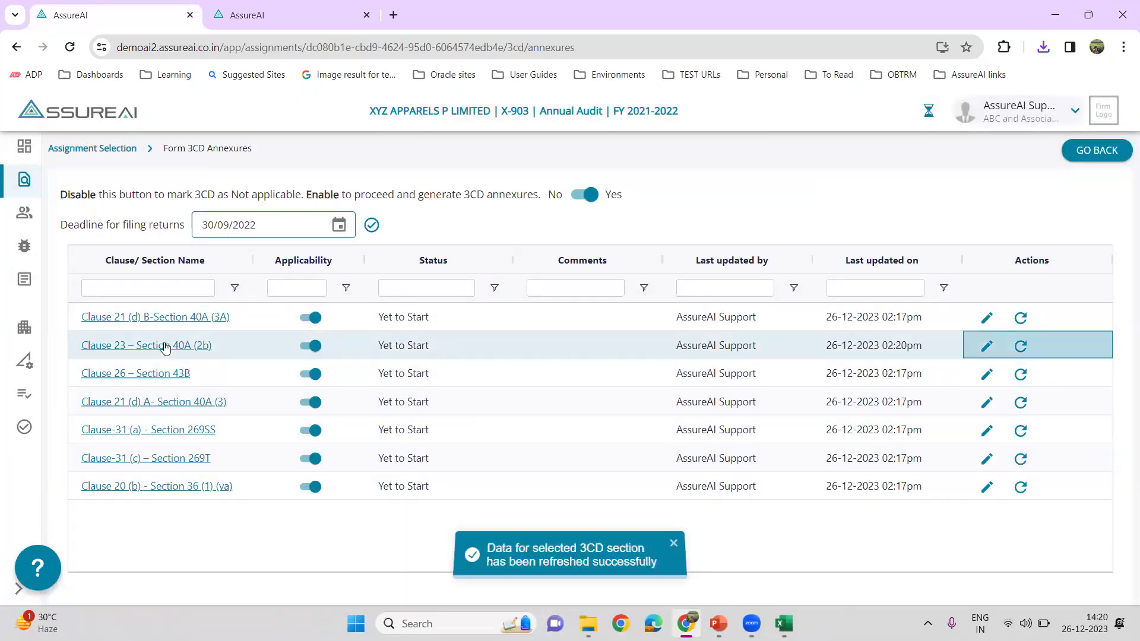
{"action": "left_click", "coordinate": [167, 346]}
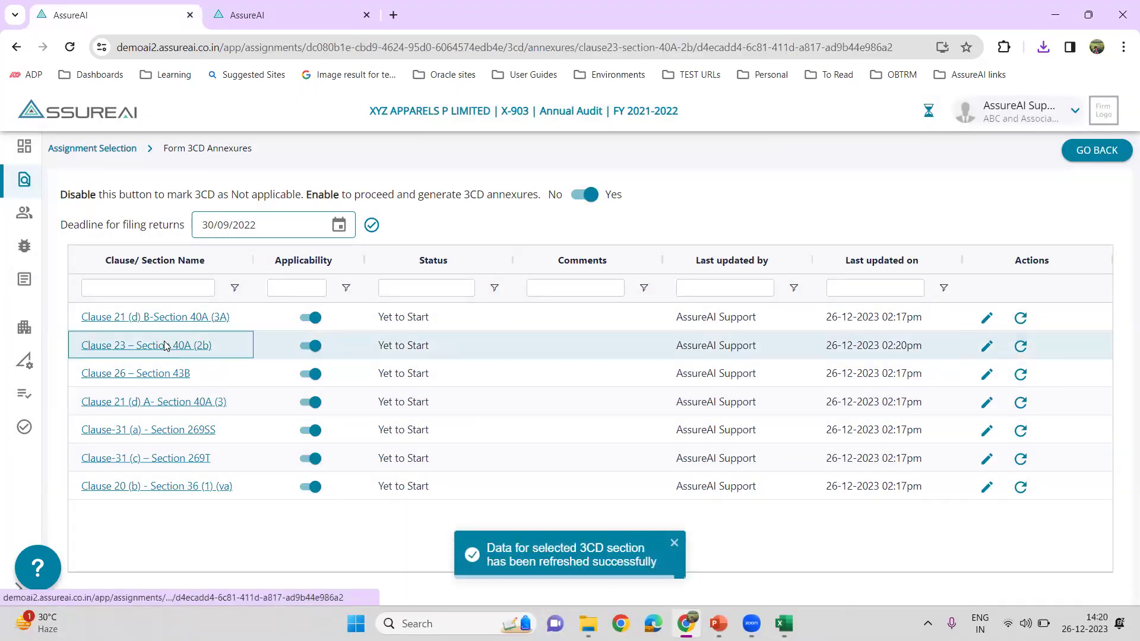